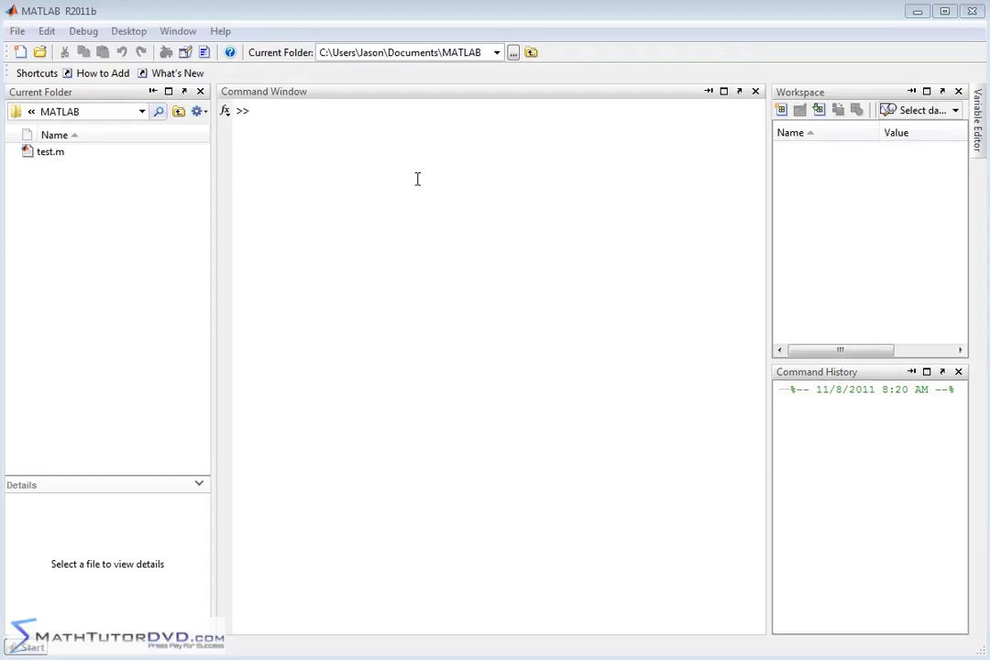
Create matrix1 = [1 2; 3 4] at the prompt.
{"action": "left_click", "coordinate": [417, 177]}
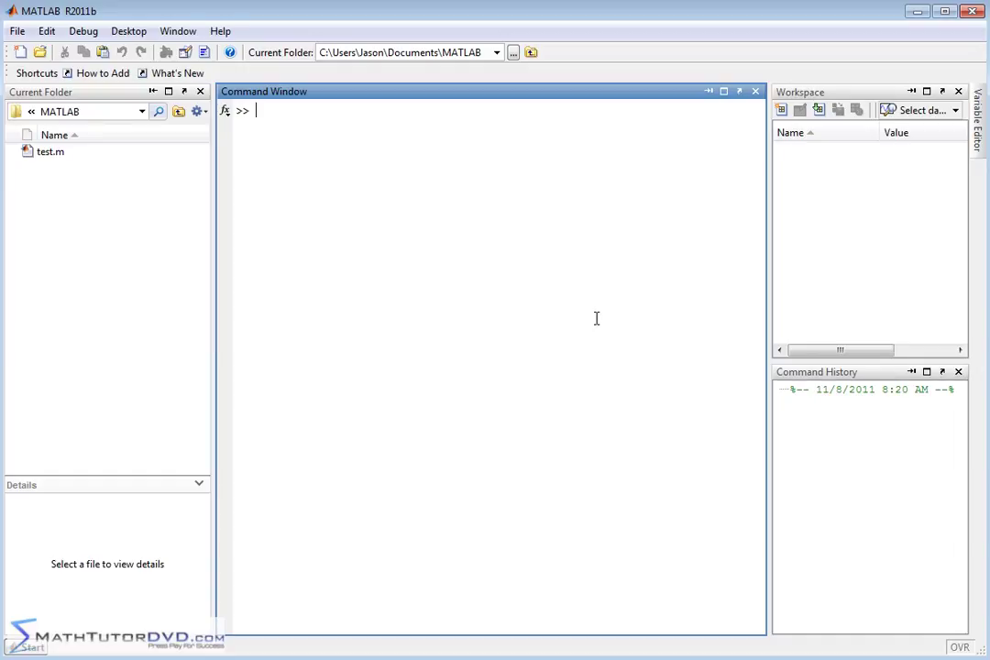
{"action": "left_click", "coordinate": [283, 150]}
{"action": "type", "text": "matrix1"}
{"action": "type", "text": "1 "}
{"action": "type", "text": "["}
{"action": "type", "text": "1 2;"}
{"action": "type", "text": "3 4"}
{"action": "type", "text": "]"}
{"action": "key", "text": "Return"}
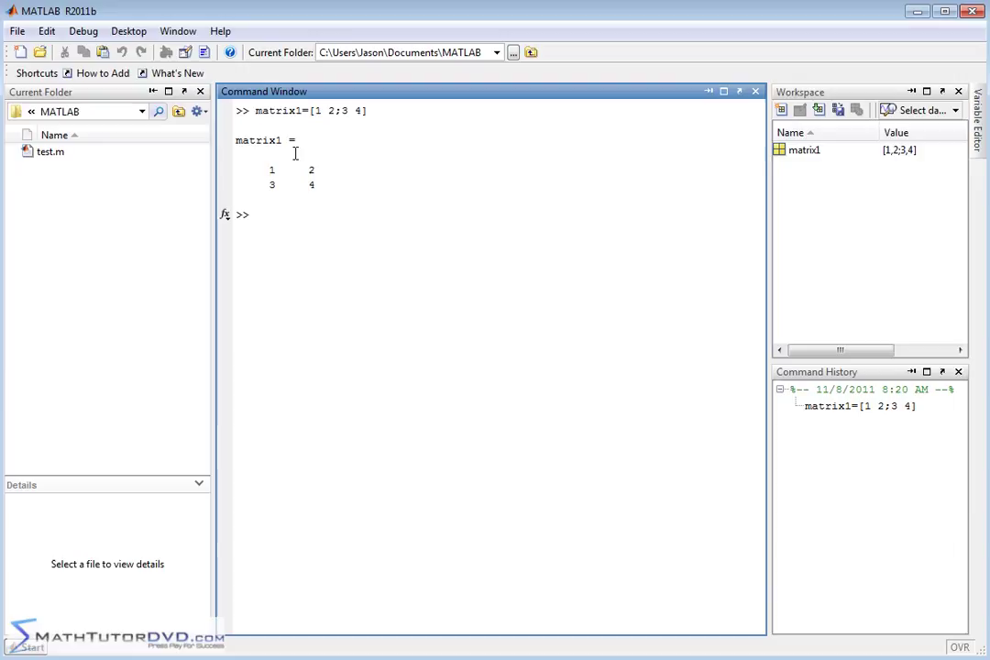
Create matrix2 = [5 5; 6 6], then highlight matrix1's first row.
{"action": "type", "text": "matrix21"}
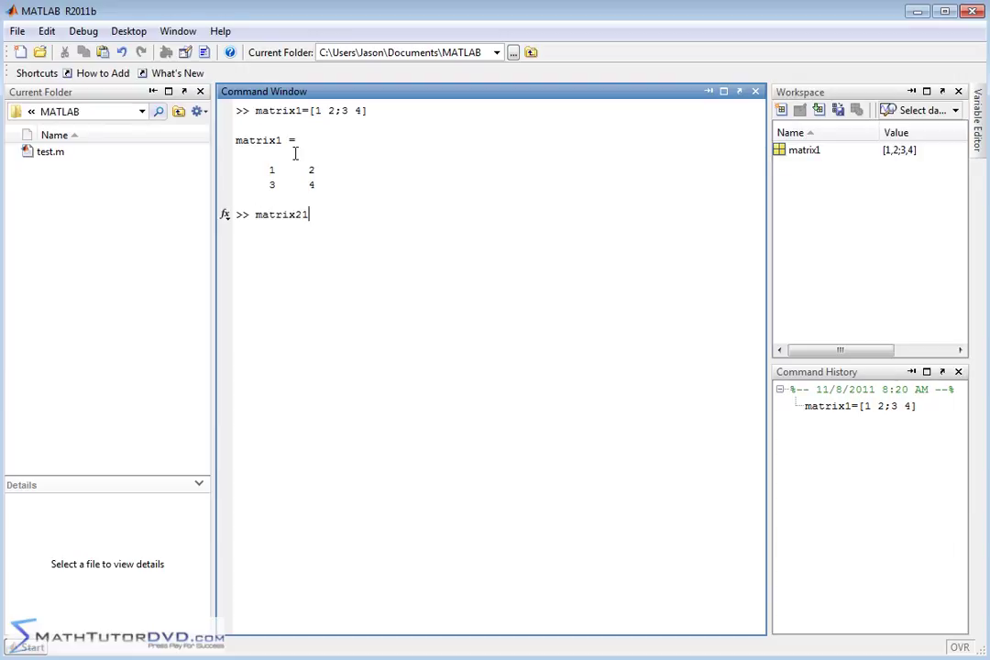
{"action": "type", "text": "["}
{"action": "type", "text": "6"}
{"action": "key", "text": "BackSpace"}
{"action": "type", "text": "]"}
{"action": "key", "text": "Return"}
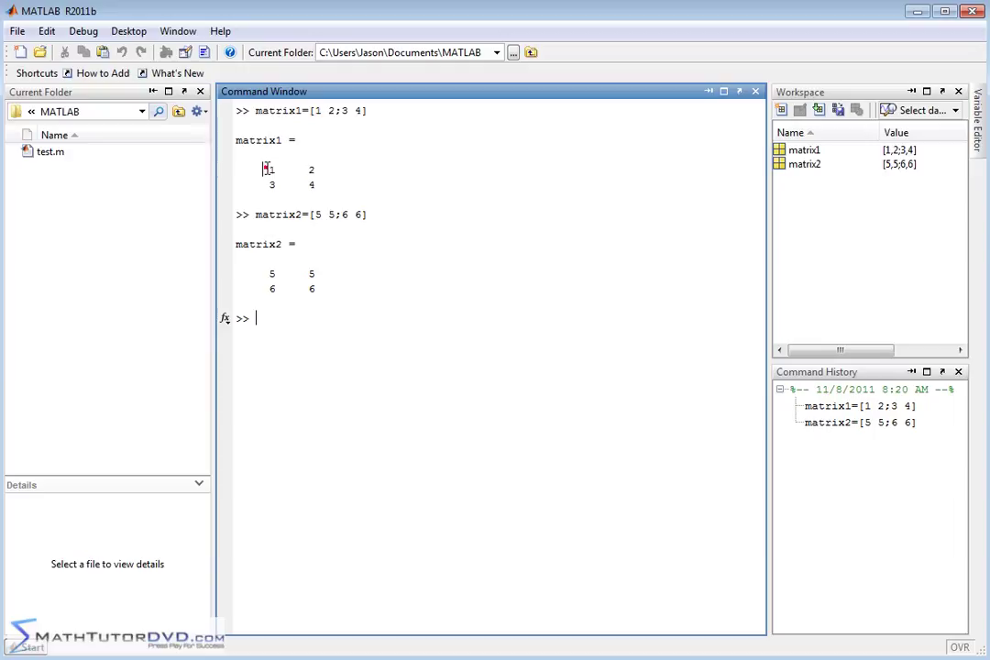
{"action": "left_click_drag", "start_coordinate": [264, 168], "coordinate": [317, 170]}
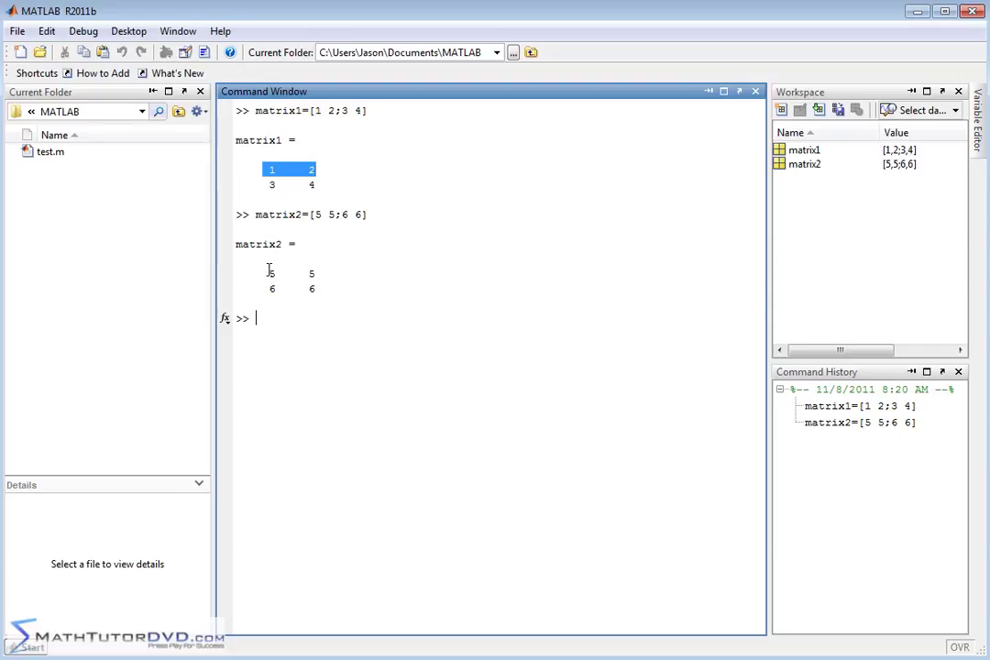
{"action": "left_click", "coordinate": [271, 319]}
Compute matrix1*matrix2 = [17 17; 39 39] and highlight the entries that produce the first 17.
{"action": "type", "text": "m"}
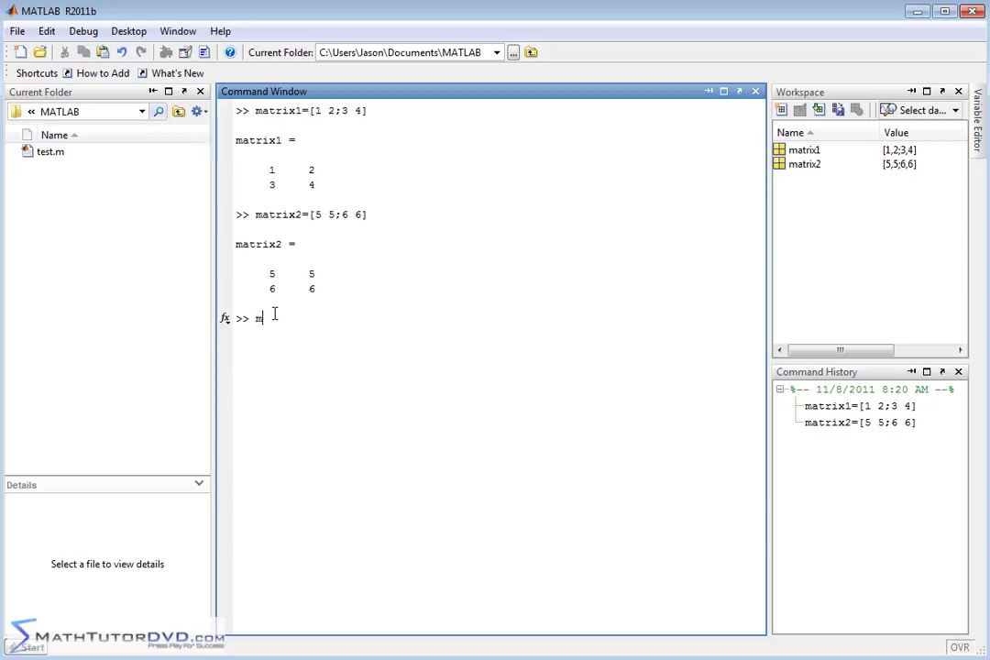
{"action": "type", "text": "atrix1"}
{"action": "type", "text": "*matrix2"}
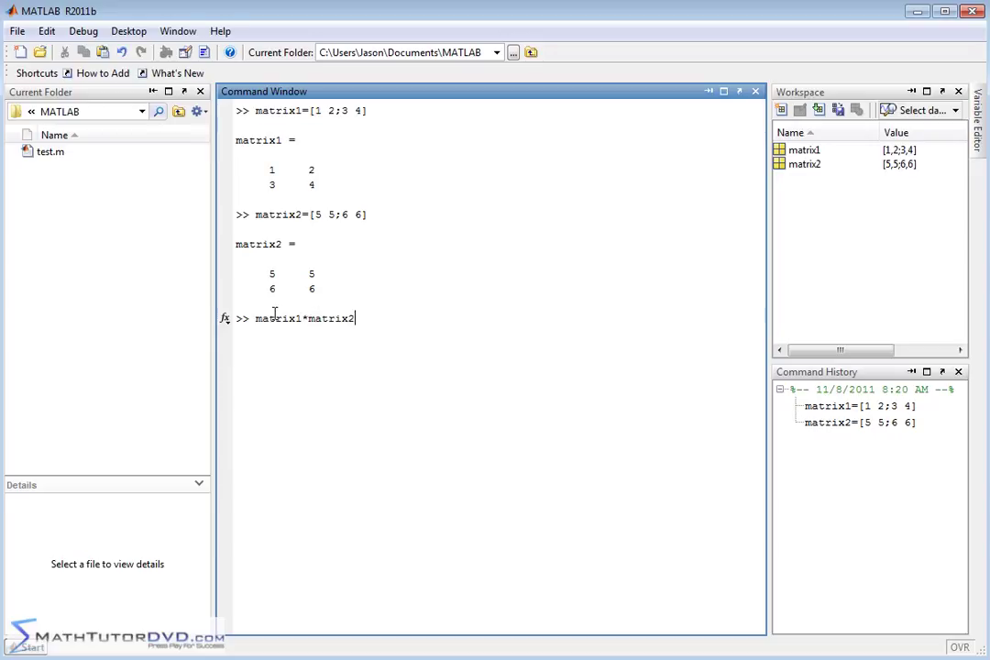
{"action": "key", "text": "Return"}
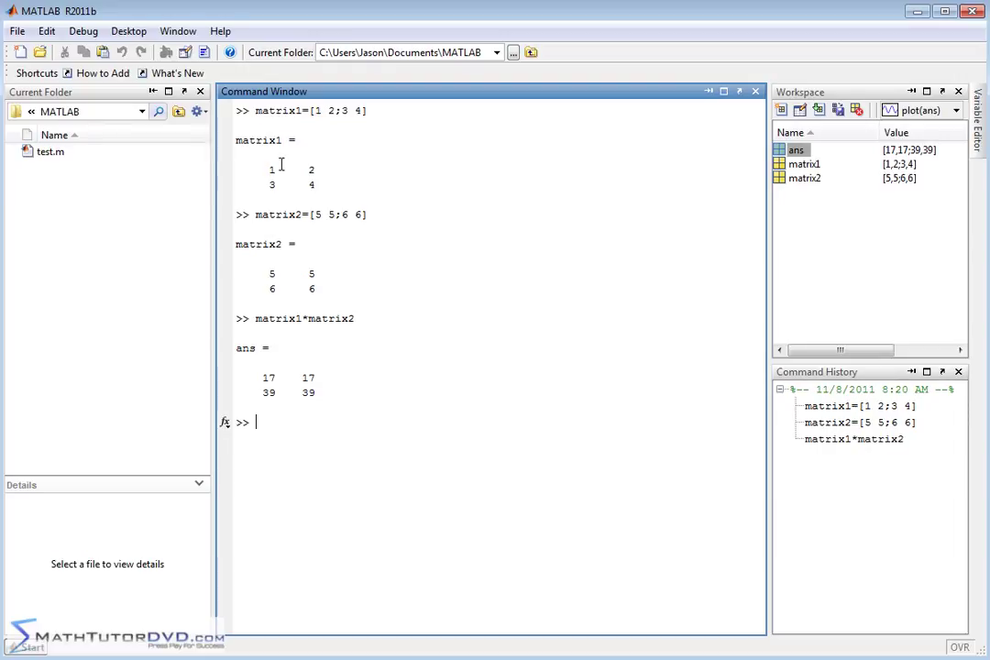
{"action": "left_click_drag", "start_coordinate": [263, 169], "coordinate": [284, 171]}
{"action": "left_click_drag", "start_coordinate": [263, 273], "coordinate": [276, 274]}
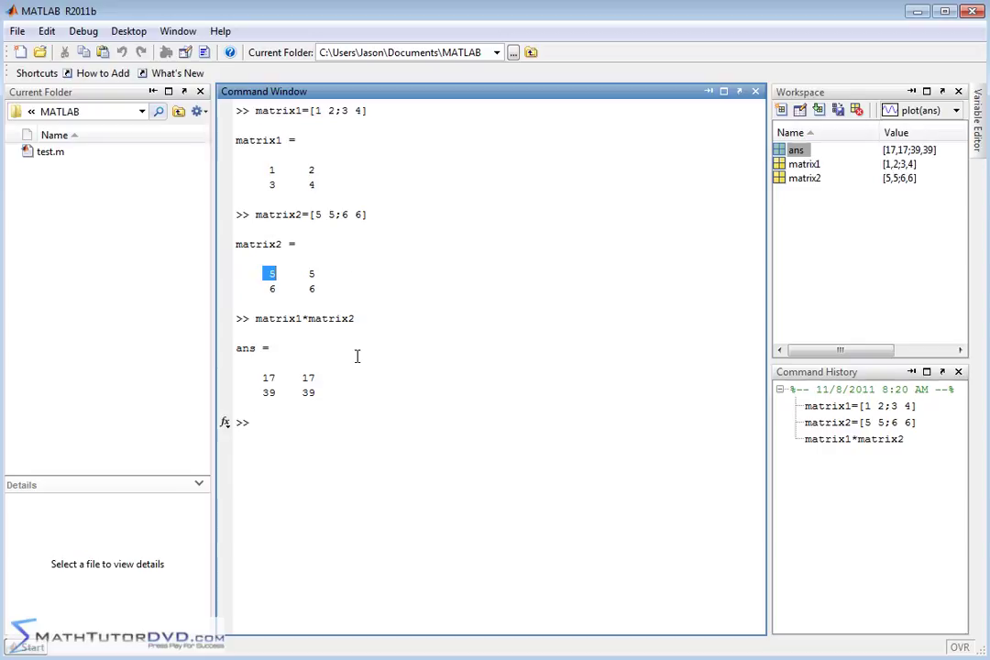
{"action": "left_click_drag", "start_coordinate": [303, 170], "coordinate": [318, 171]}
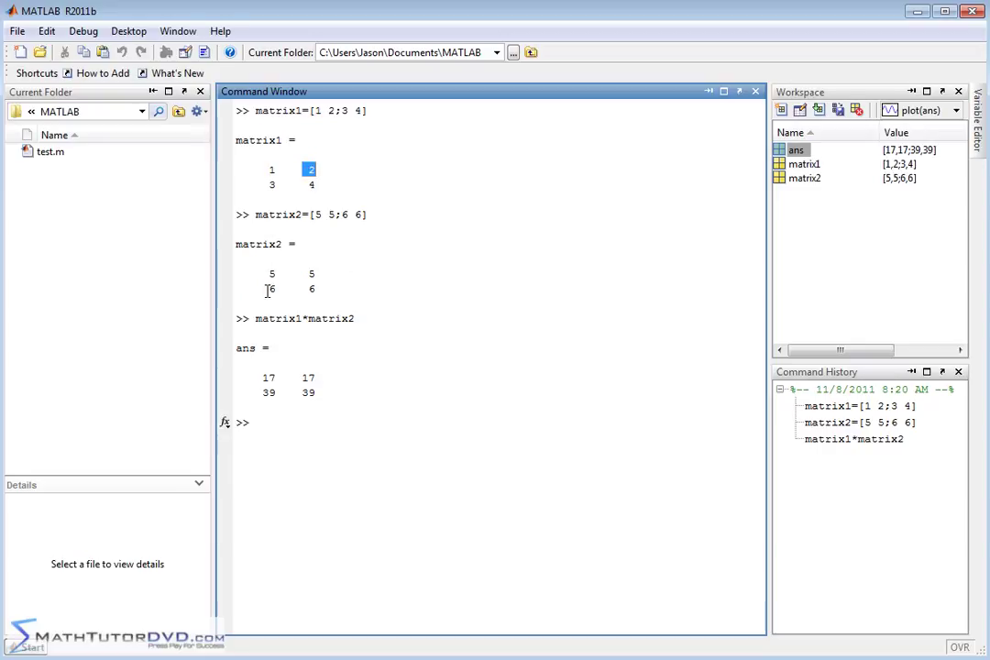
{"action": "left_click_drag", "start_coordinate": [263, 289], "coordinate": [276, 289]}
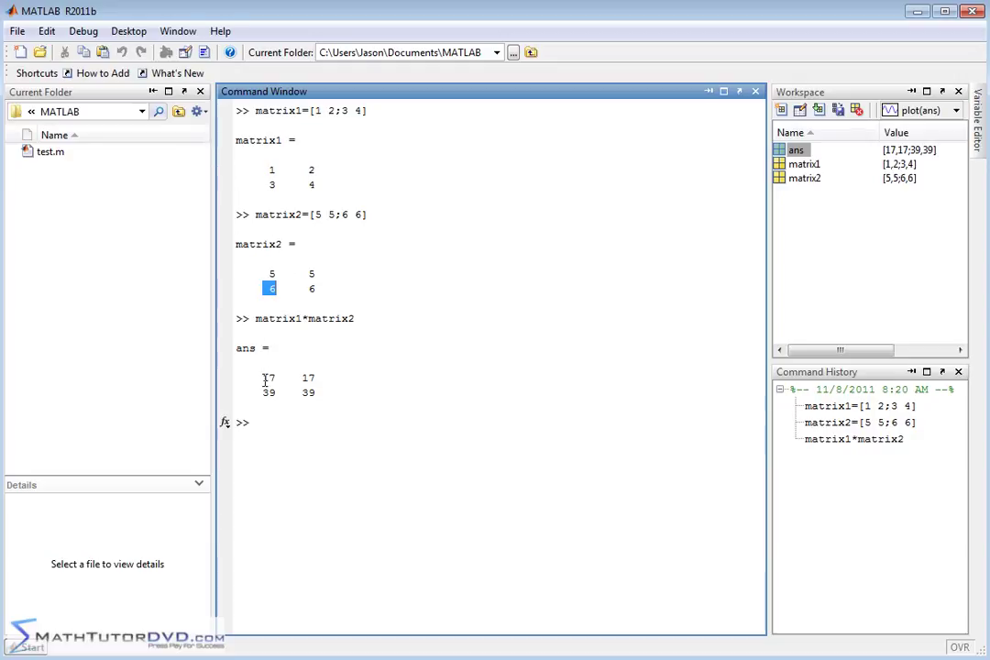
{"action": "left_click_drag", "start_coordinate": [263, 378], "coordinate": [276, 377]}
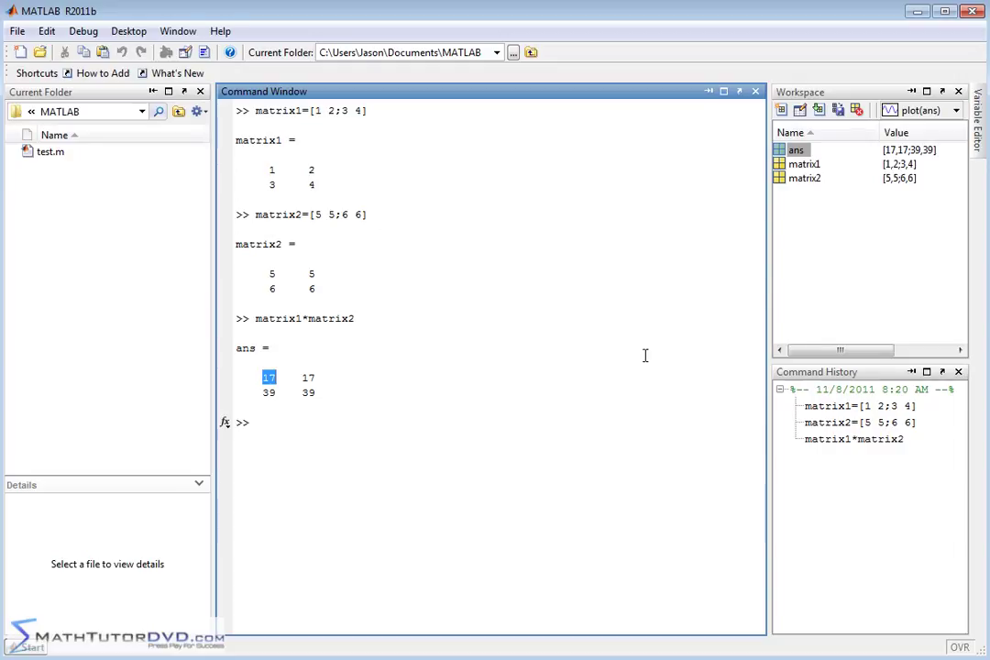
{"action": "left_click", "coordinate": [366, 377]}
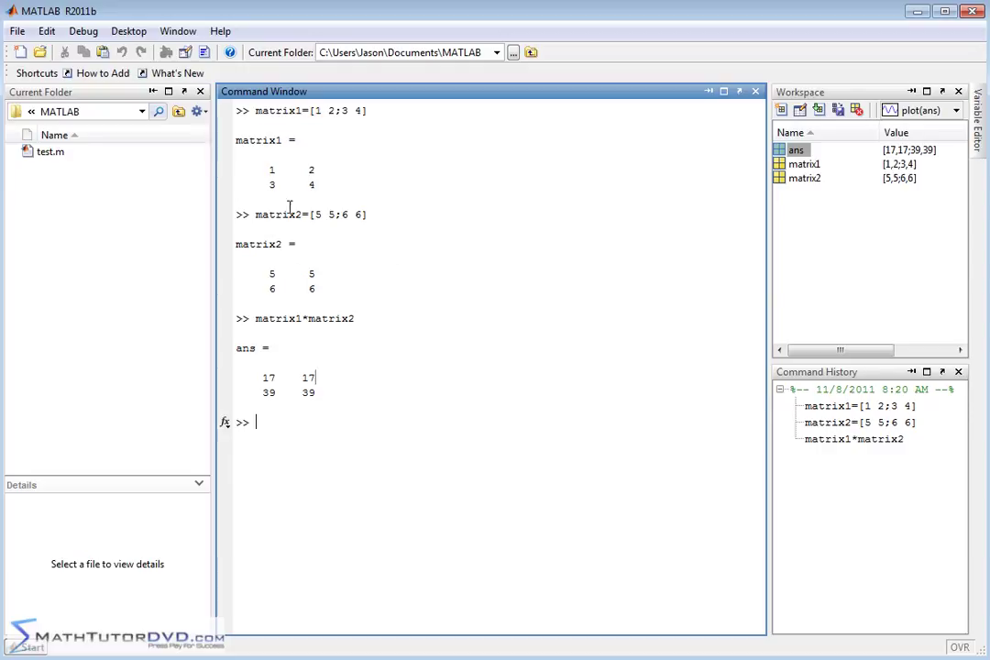
{"action": "left_click_drag", "start_coordinate": [264, 171], "coordinate": [319, 170]}
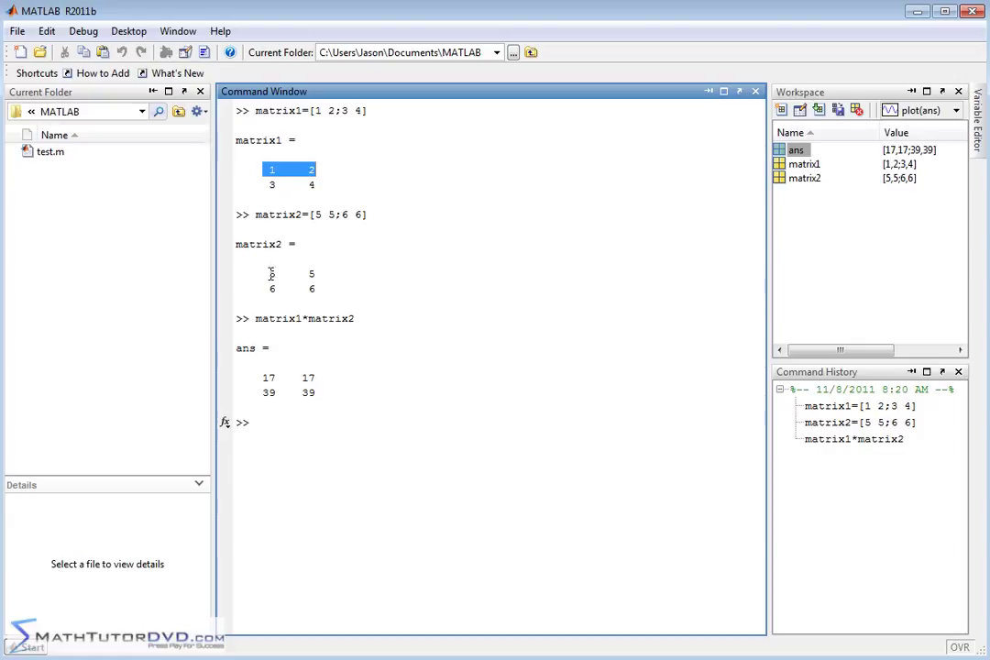
{"action": "left_click", "coordinate": [284, 409]}
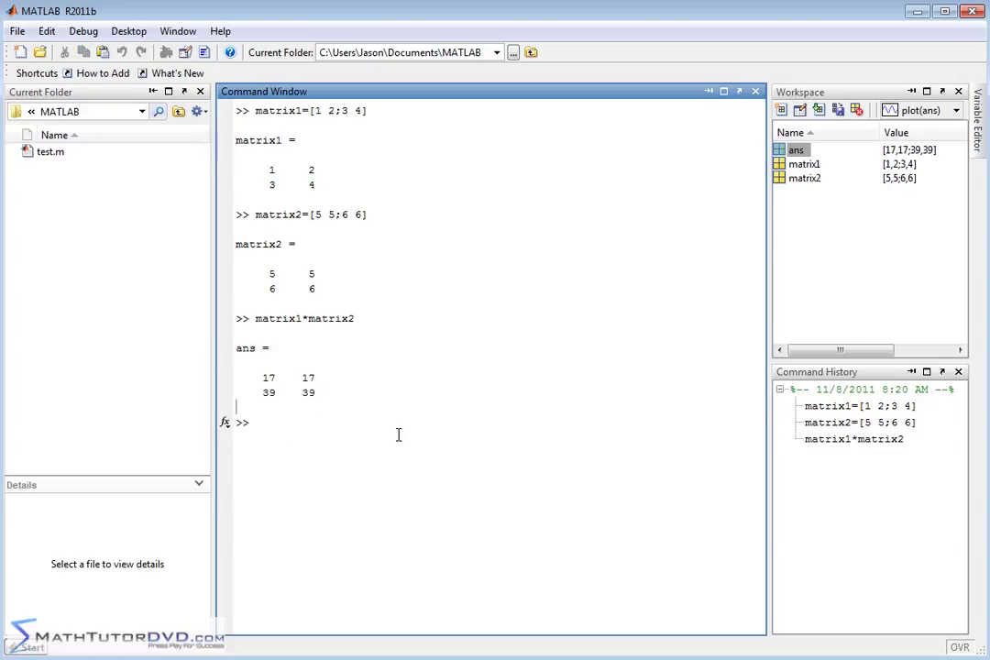
Redefine matrix2 as [1 9 -2 4; 1 1 1 0] and clear the output with clc.
{"action": "left_click", "coordinate": [301, 423]}
{"action": "type", "text": "matrix2="}
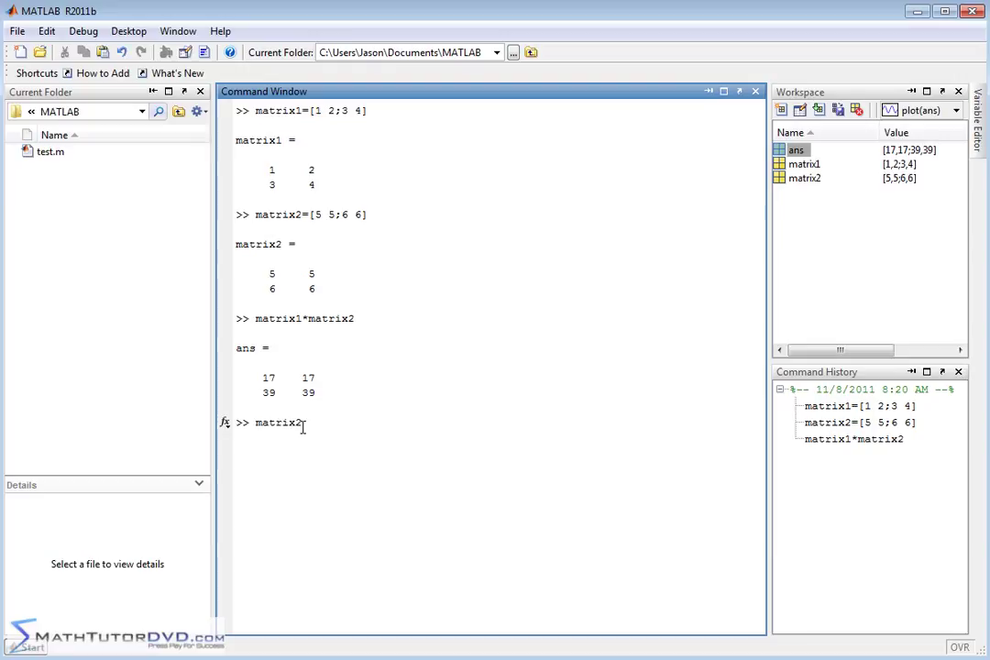
{"action": "type", "text": "[1 "}
{"action": "type", "text": "9 -2 "}
{"action": "type", "text": "4"}
{"action": "type", "text": ";"}
{"action": "type", "text": "1 1 1 0"}
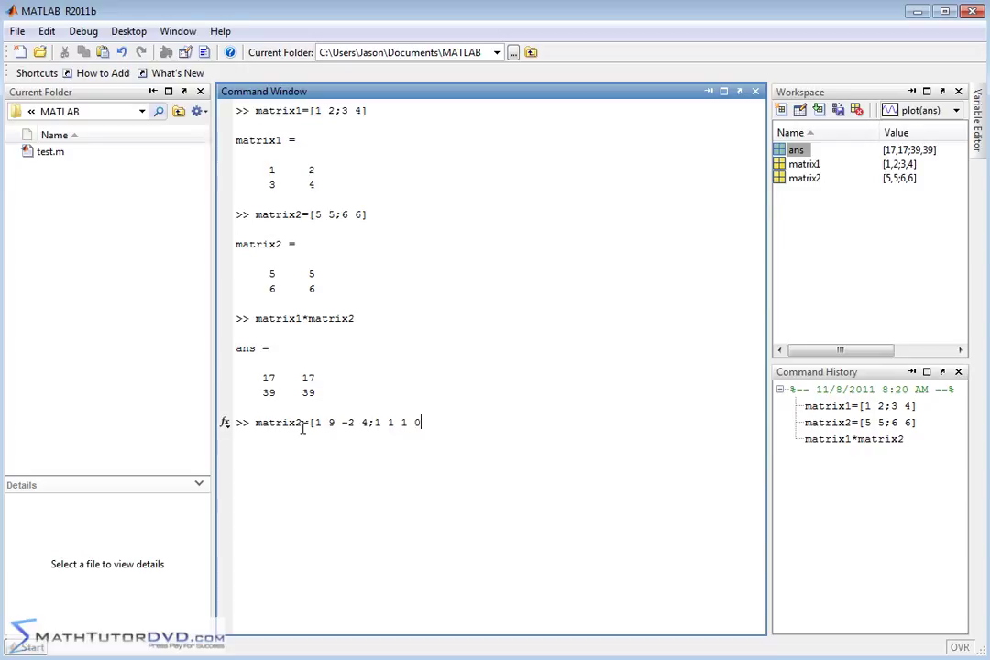
{"action": "type", "text": "]"}
{"action": "key", "text": "Return"}
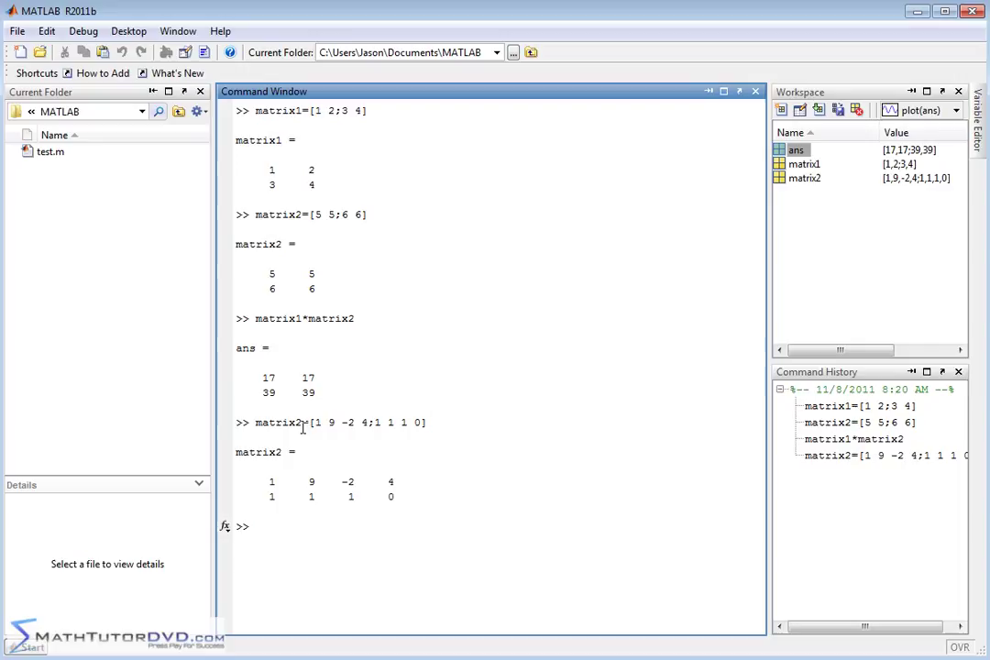
{"action": "type", "text": "clc"}
{"action": "key", "text": "Return"}
Display matrix1 and matrix2, then compute matrix1*matrix2 = [3 11 0 4; 7 31 -2 12].
{"action": "type", "text": "matr"}
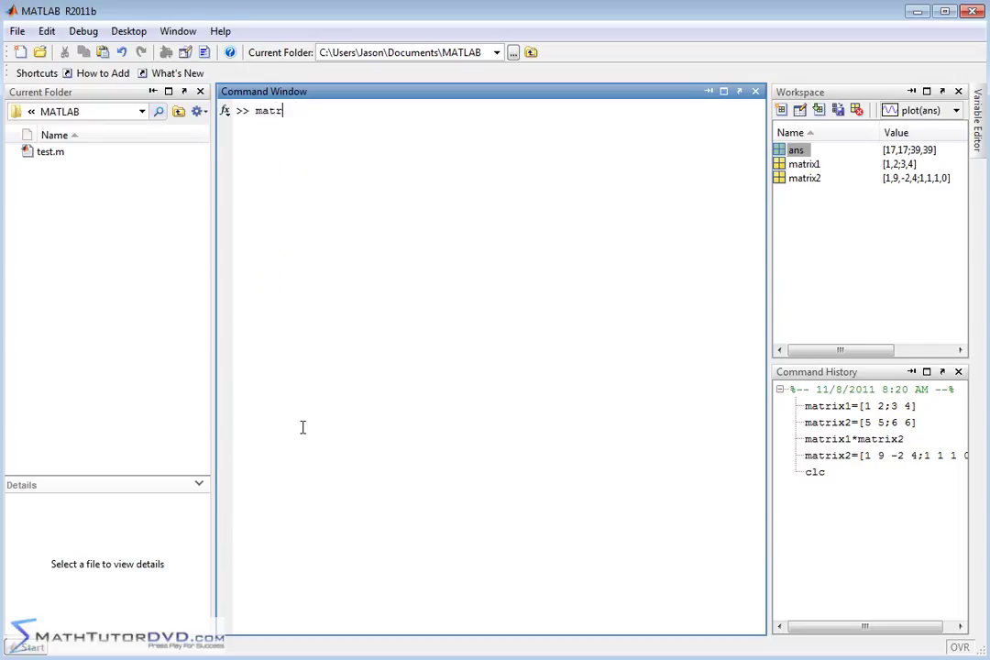
{"action": "type", "text": "ix1"}
{"action": "key", "text": "Return"}
{"action": "type", "text": "matri"}
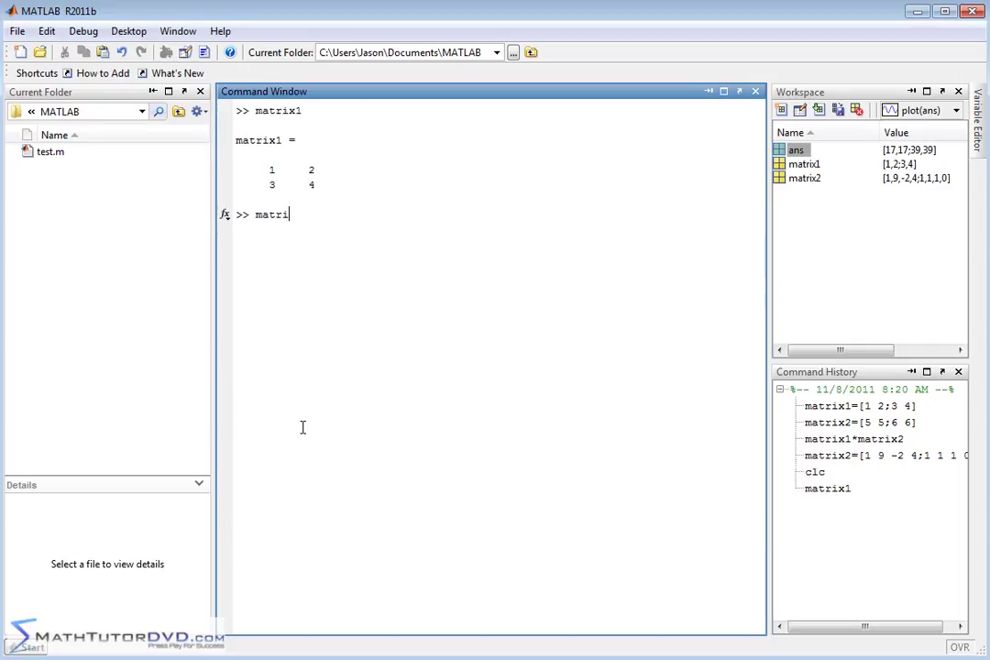
{"action": "type", "text": "x2"}
{"action": "key", "text": "Return"}
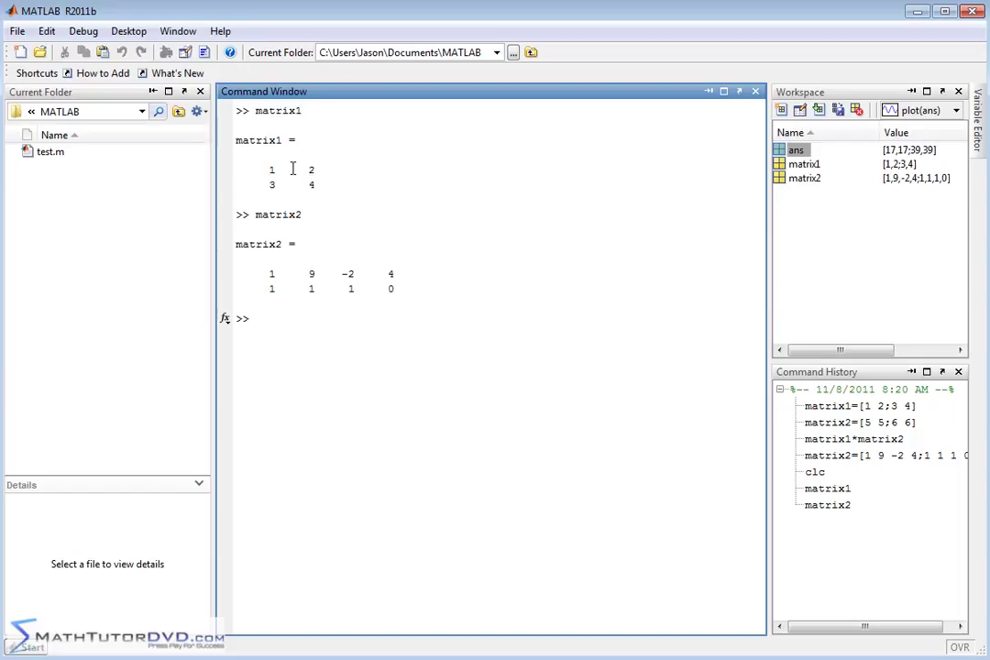
{"action": "left_click_drag", "start_coordinate": [263, 169], "coordinate": [320, 169]}
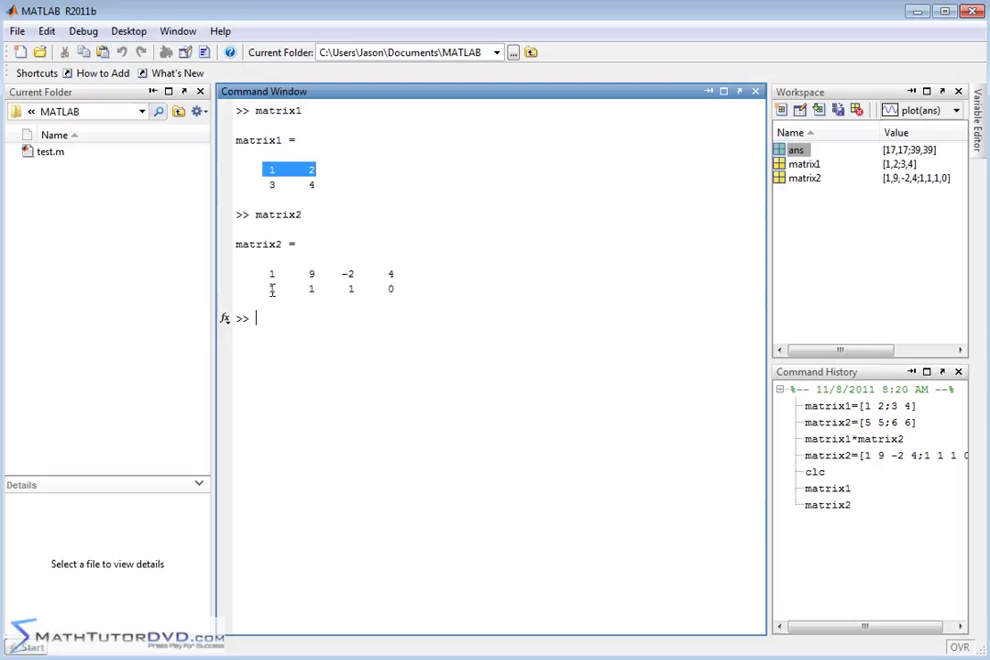
{"action": "left_click", "coordinate": [278, 318]}
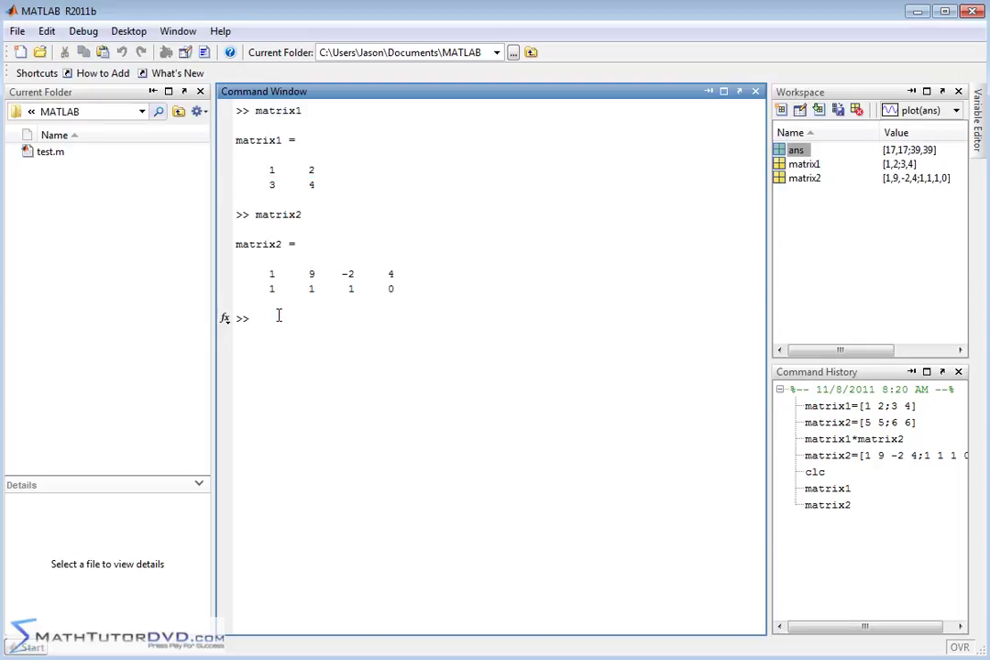
{"action": "type", "text": "matrix"}
{"action": "type", "text": "1*mat"}
{"action": "type", "text": "rix2"}
{"action": "key", "text": "Return"}
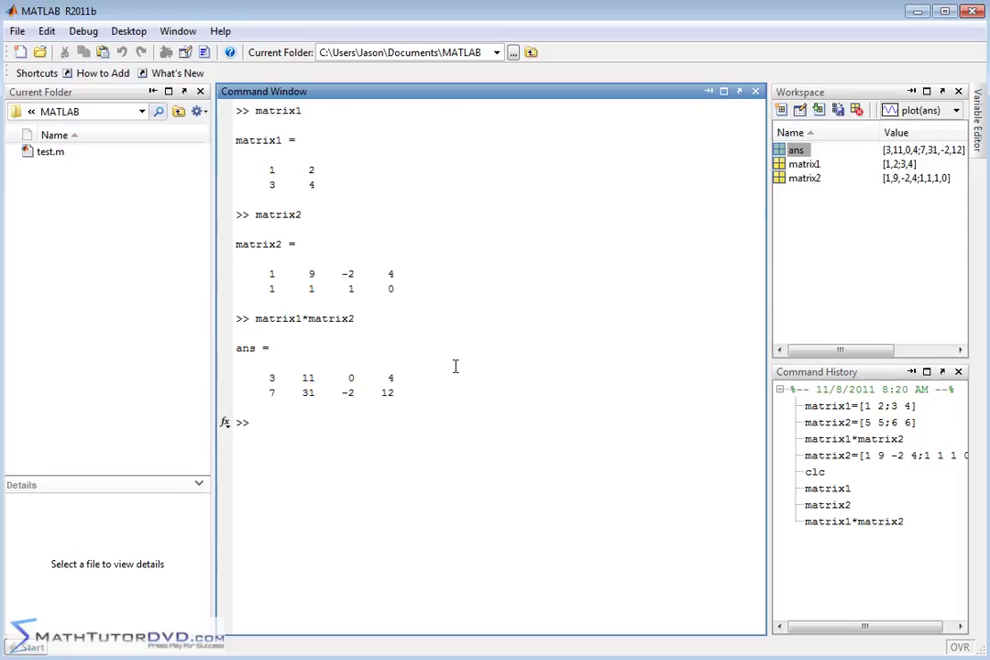
Run matrix2*matrix1 and mark the failed command with its 'Inner matrix dimensions must agree' error.
{"action": "type", "text": "matrix2"}
{"action": "type", "text": "*matrix1"}
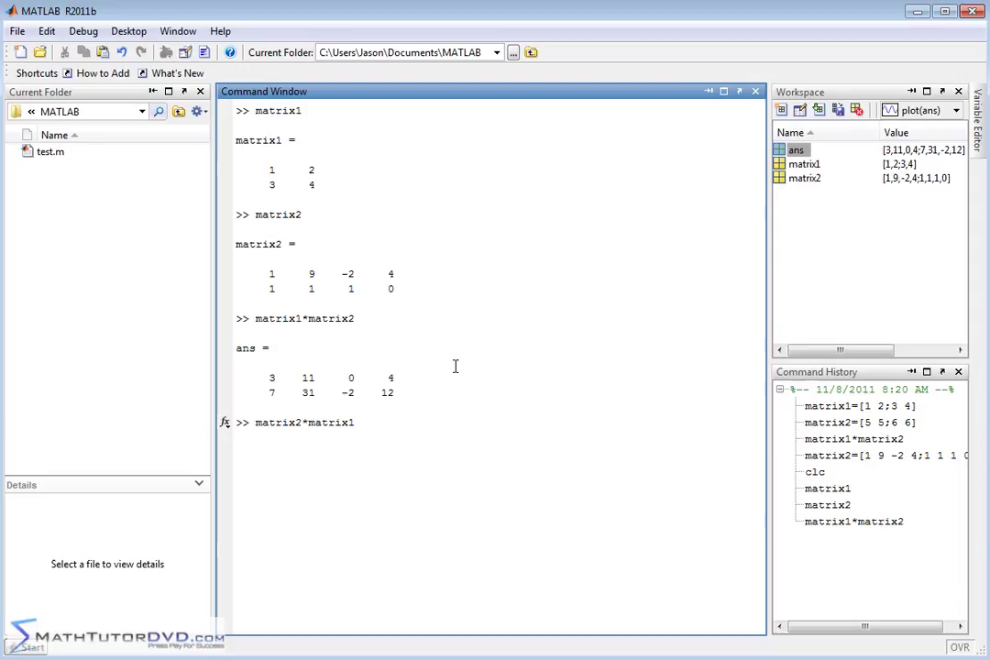
{"action": "key", "text": "Return"}
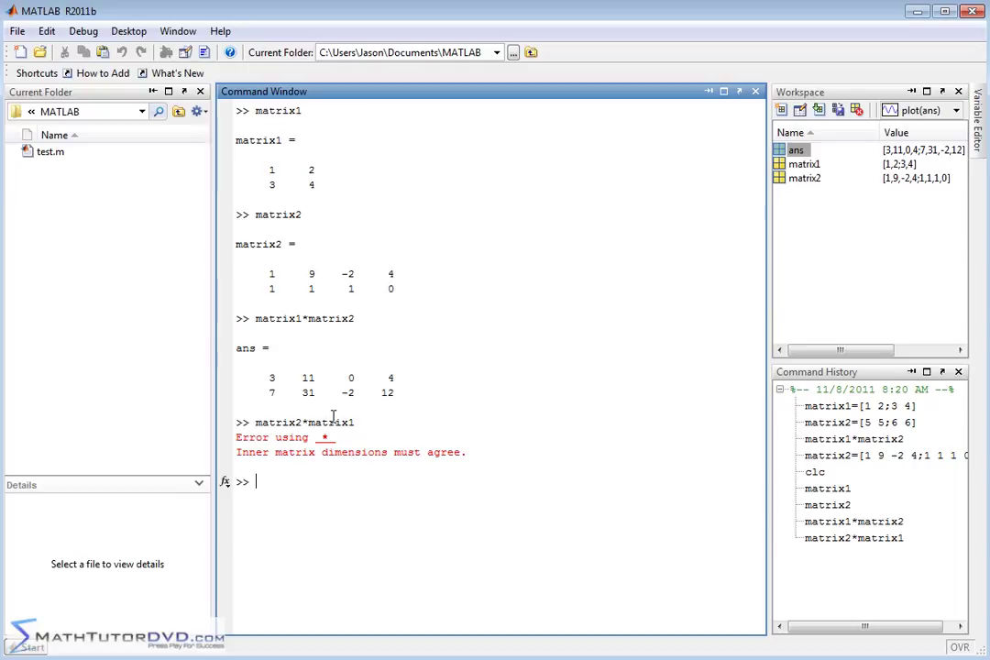
{"action": "left_click_drag", "start_coordinate": [256, 422], "coordinate": [375, 422]}
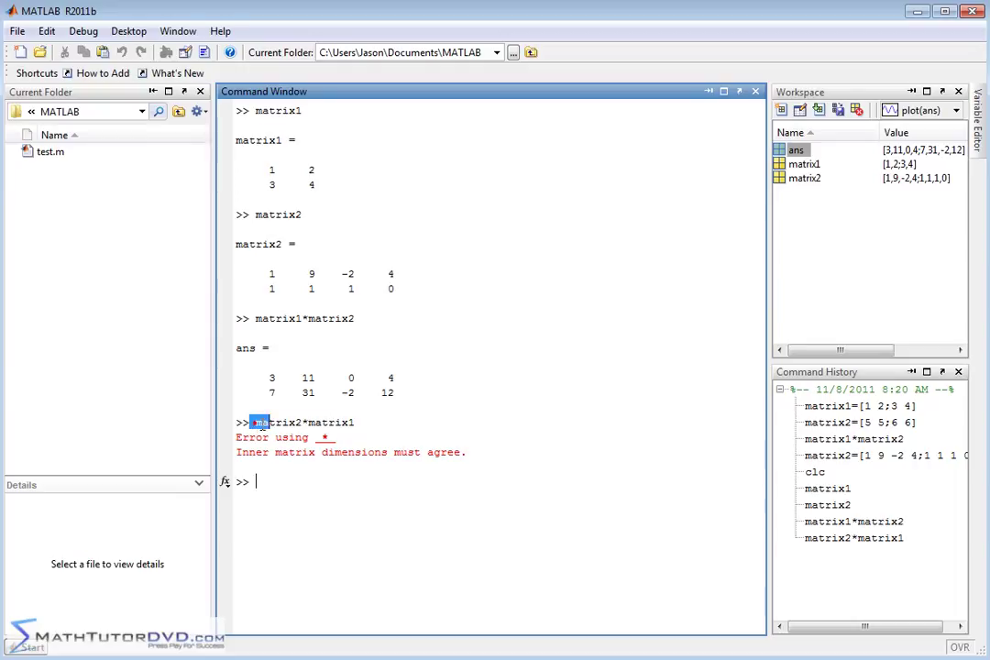
Clear output with clc, print matrix2 then matrix1, and mark matrix2's first row.
{"action": "left_click", "coordinate": [400, 411]}
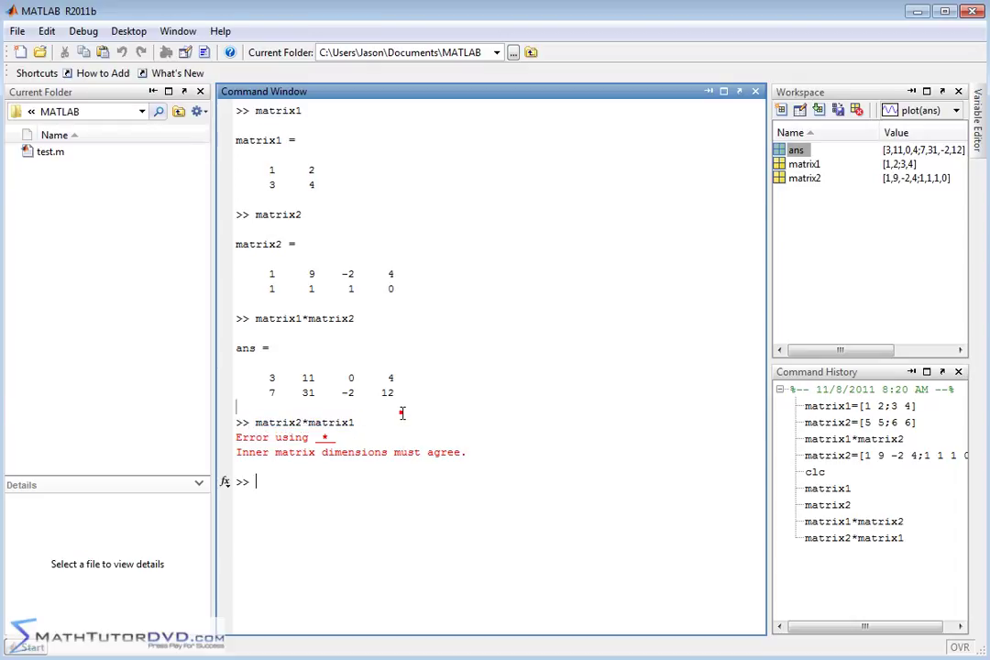
{"action": "type", "text": "clc"}
{"action": "key", "text": "Return"}
{"action": "type", "text": "m"}
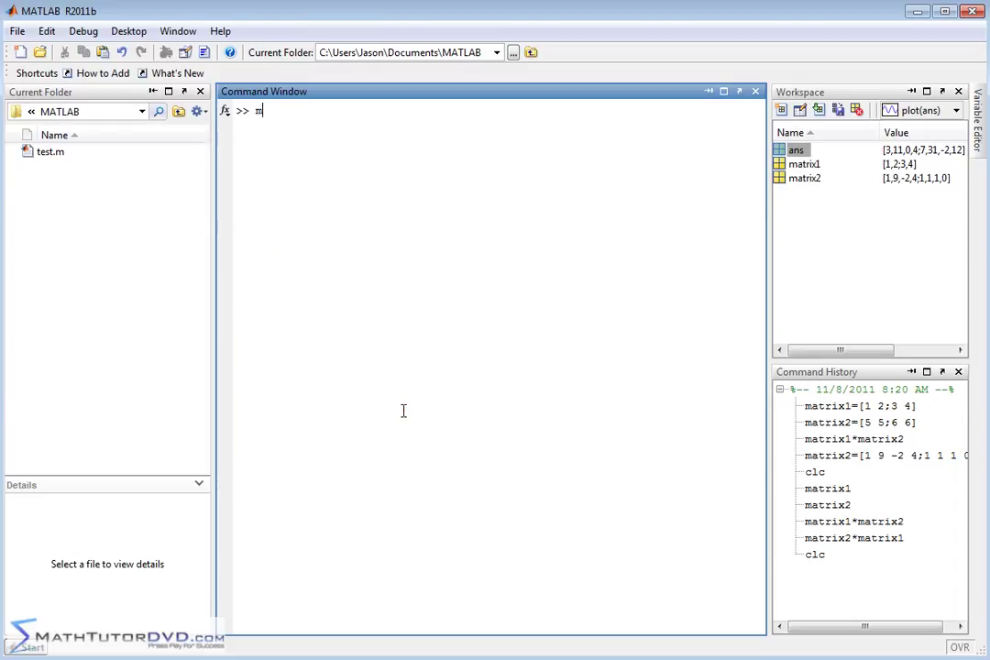
{"action": "type", "text": "atrix2"}
{"action": "key", "text": "Return"}
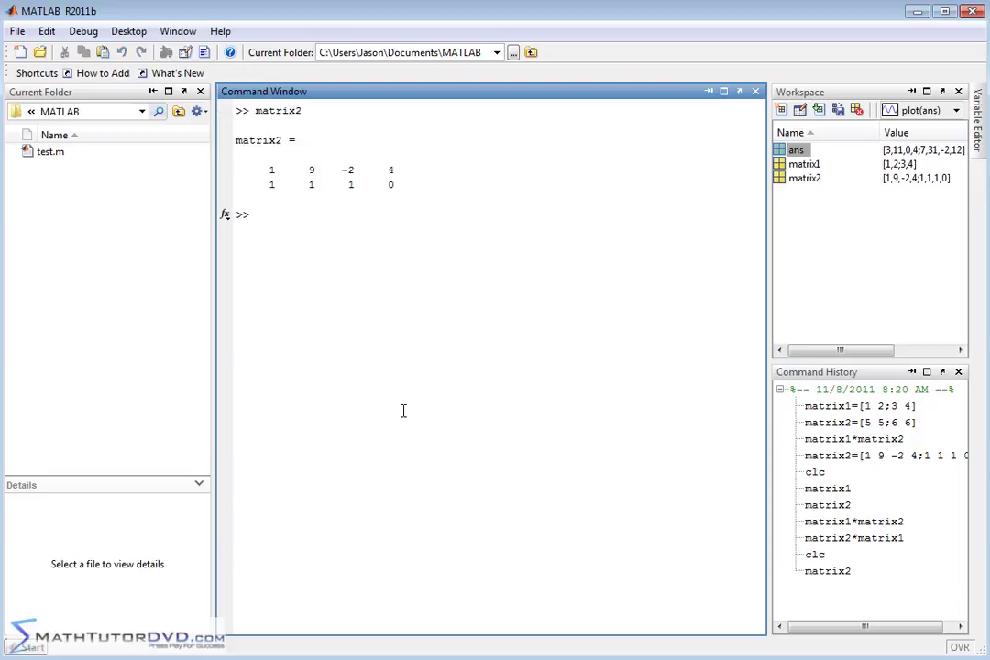
{"action": "type", "text": "matrix1"}
{"action": "key", "text": "Return"}
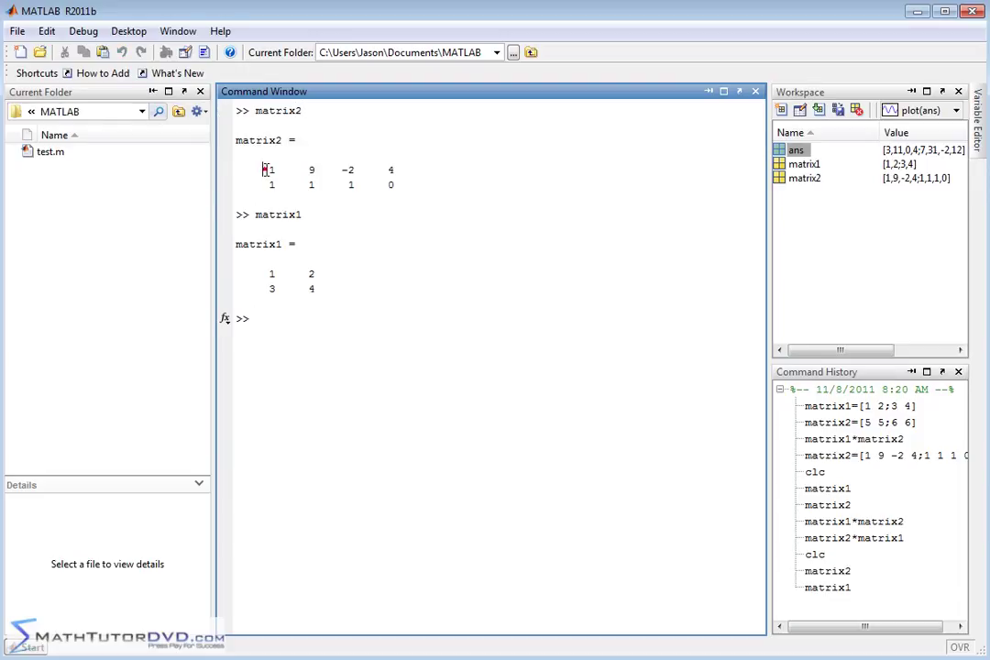
{"action": "left_click_drag", "start_coordinate": [265, 169], "coordinate": [398, 170]}
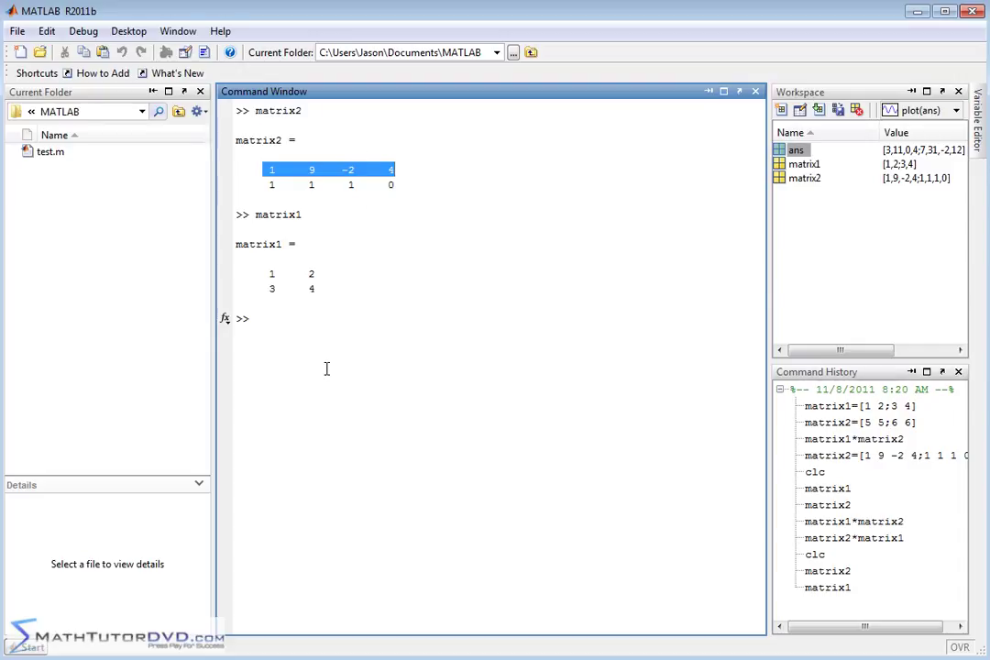
{"action": "left_click", "coordinate": [290, 318]}
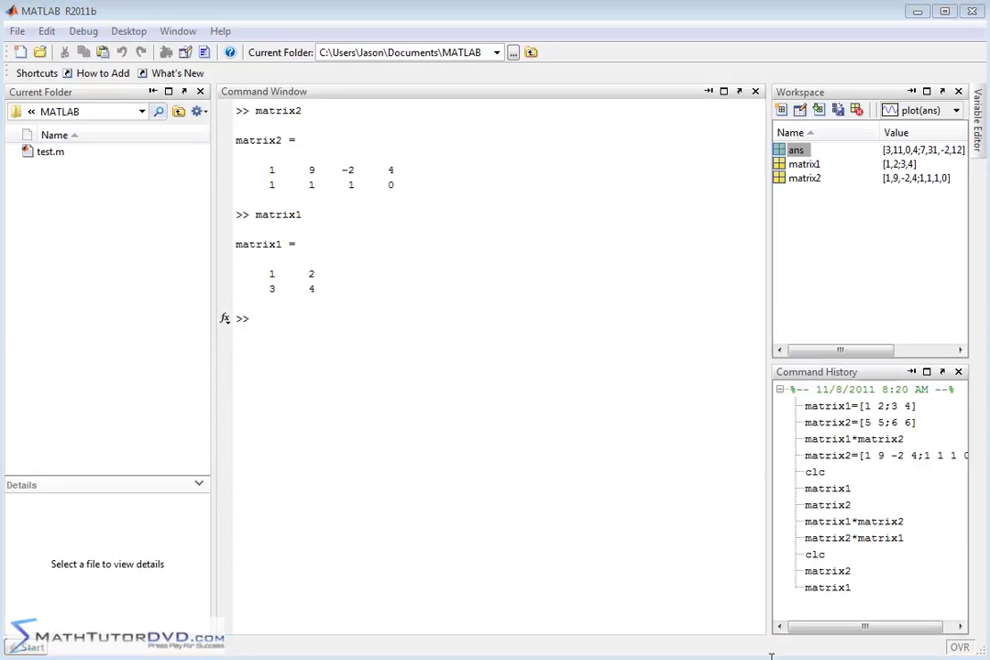
Clear the output with clc and compute matrix1*matrix2.
{"action": "left_click", "coordinate": [395, 369]}
{"action": "type", "text": "ma"}
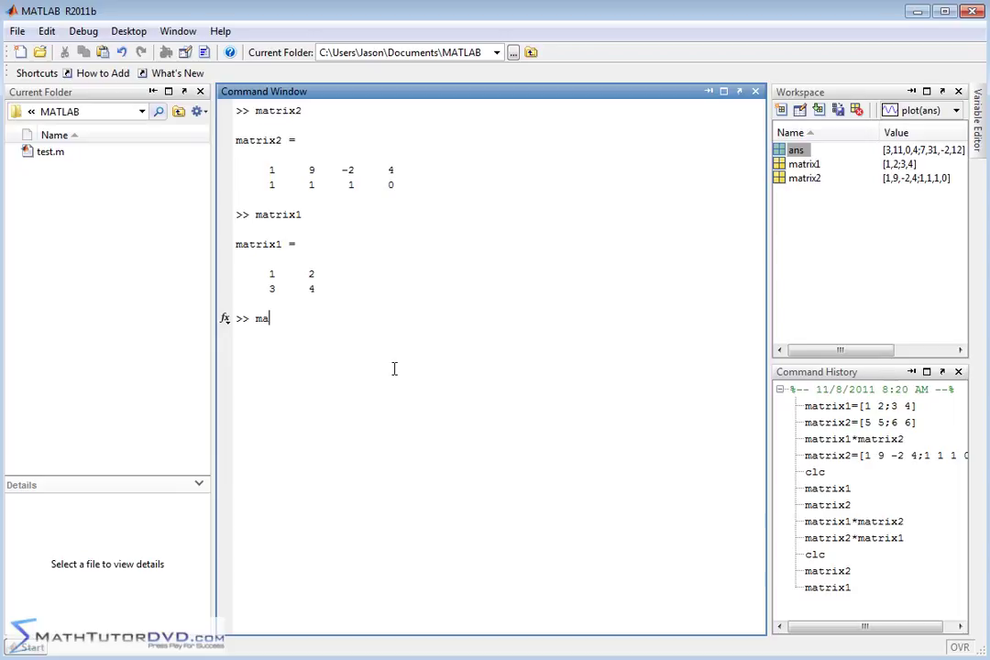
{"action": "key", "text": "BackSpace"}
{"action": "key", "text": "BackSpace"}
{"action": "type", "text": "clc"}
{"action": "key", "text": "Return"}
{"action": "type", "text": "matrix"}
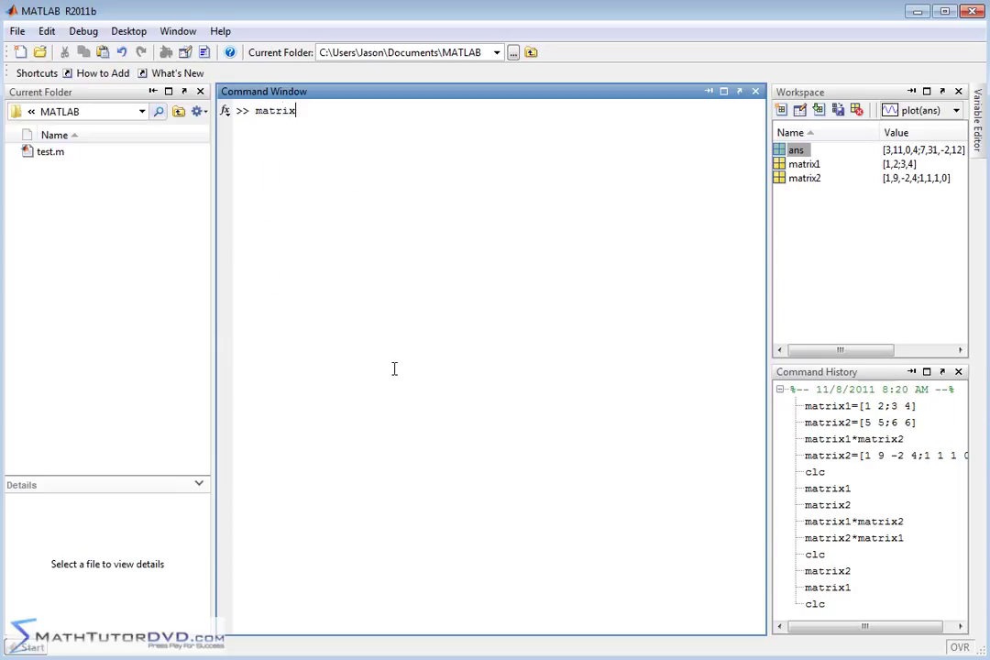
{"action": "type", "text": "1*matrix2"}
{"action": "key", "text": "Return"}
Compute matrix1*matrix2*2, then matrix1*matrix2*2-2 = [4 20 -2 6; 12 60 -6 22].
{"action": "key", "text": "Up"}
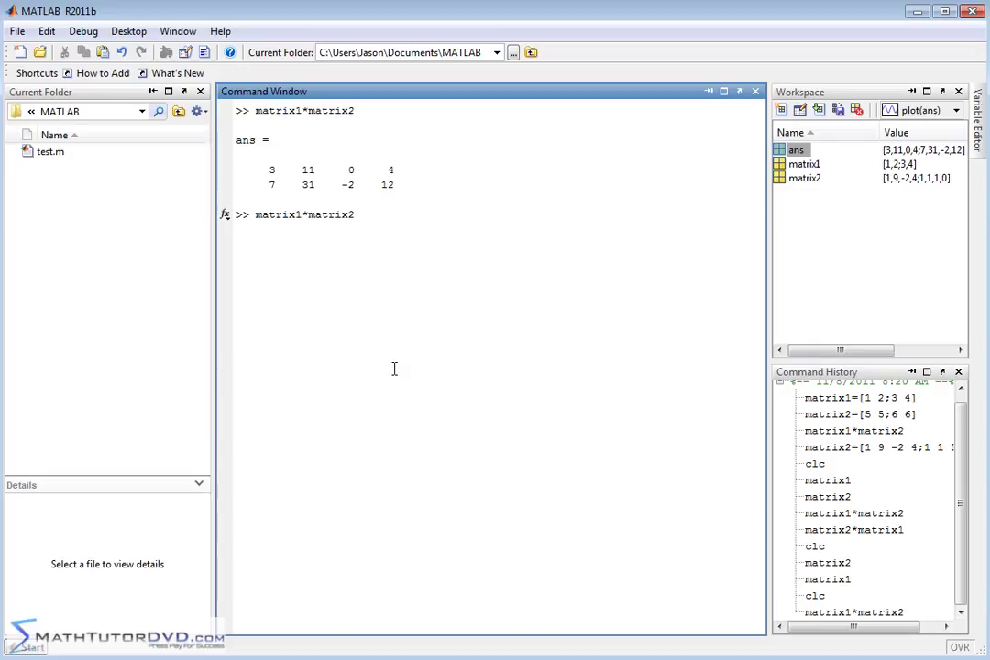
{"action": "type", "text": "*2"}
{"action": "key", "text": "Return"}
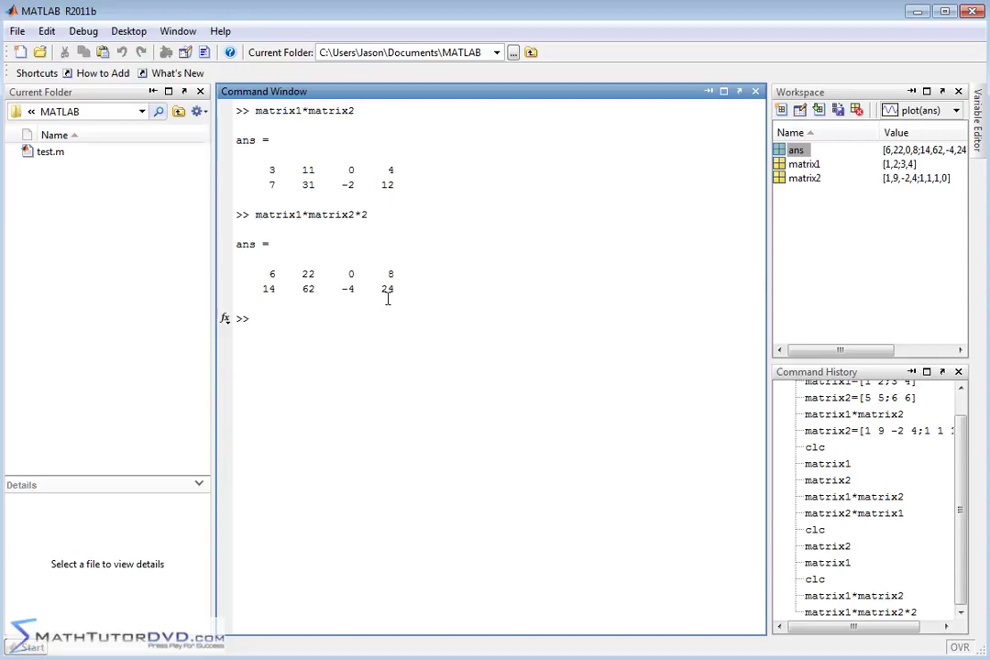
{"action": "key", "text": "Up"}
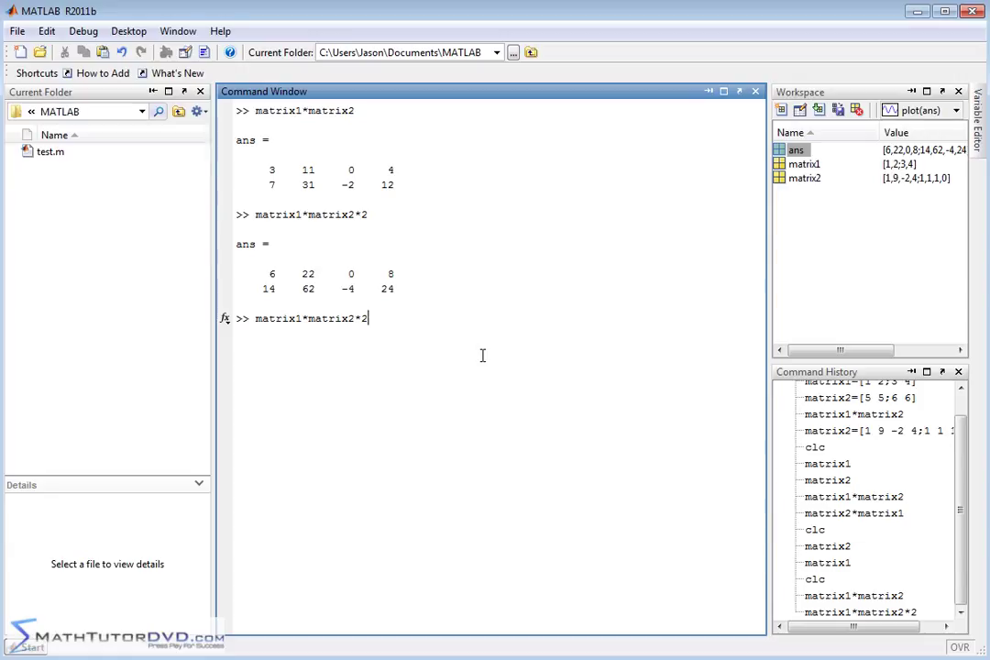
{"action": "type", "text": "-2"}
{"action": "key", "text": "Return"}
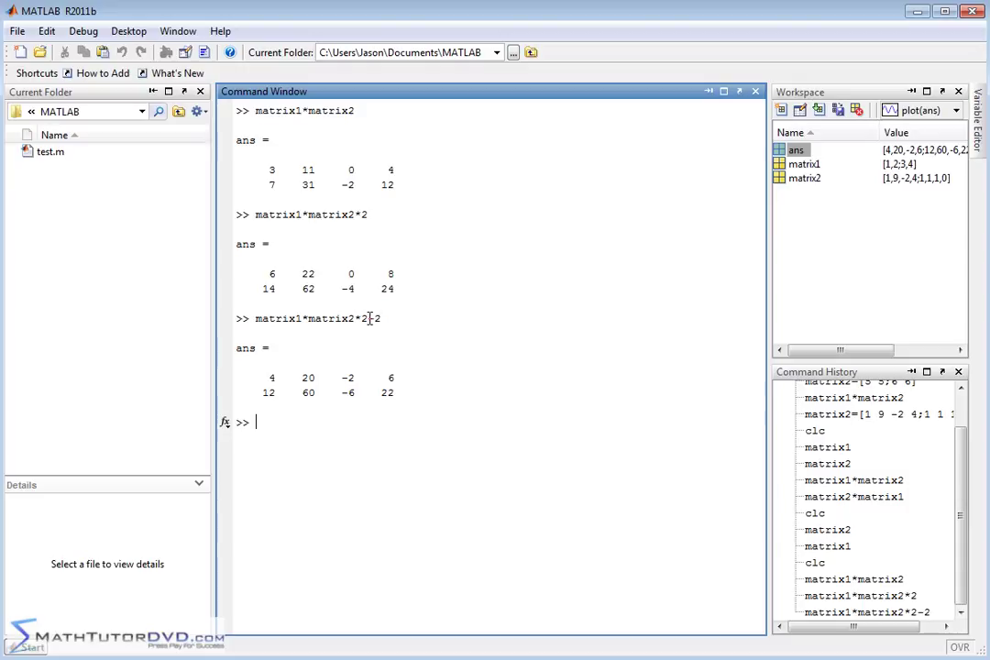
{"action": "mouse_move", "coordinate": [365, 318]}
{"action": "left_mouse_down"}
{"action": "mouse_move", "coordinate": [261, 318]}
{"action": "mouse_move", "coordinate": [368, 319]}
{"action": "left_mouse_up"}
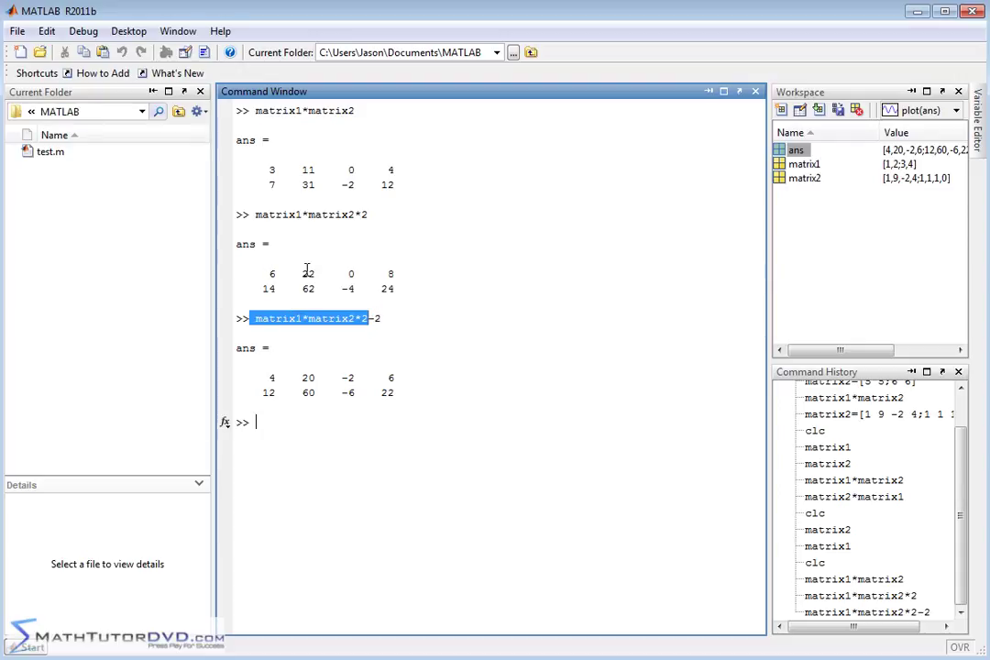
{"action": "left_click", "coordinate": [329, 425]}
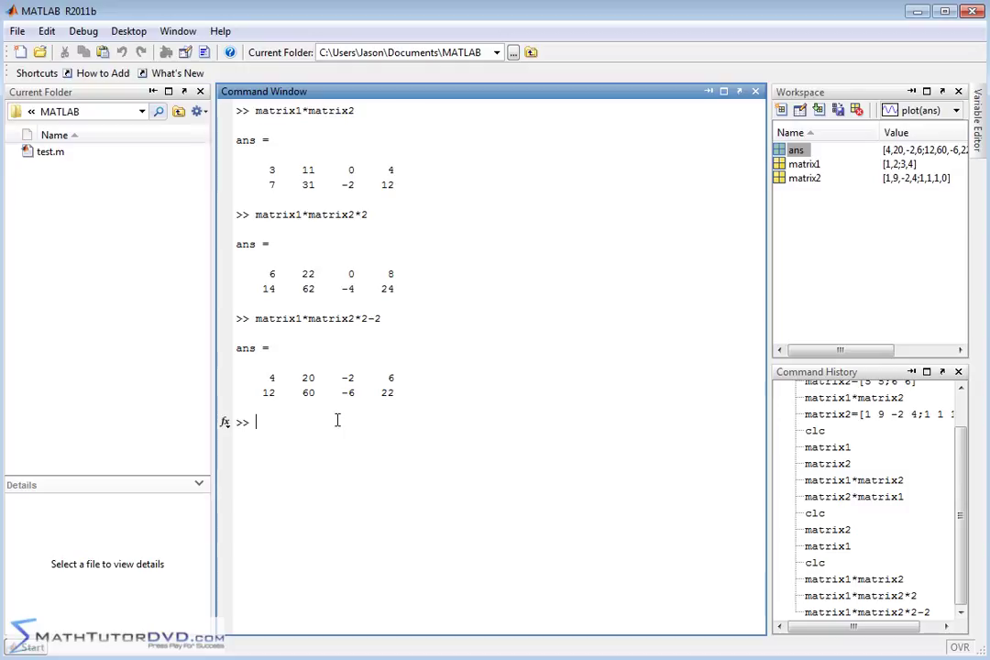
{"action": "left_click_drag", "start_coordinate": [296, 110], "coordinate": [309, 111]}
{"action": "left_click", "coordinate": [284, 422]}
{"action": "left_click", "coordinate": [803, 165]}
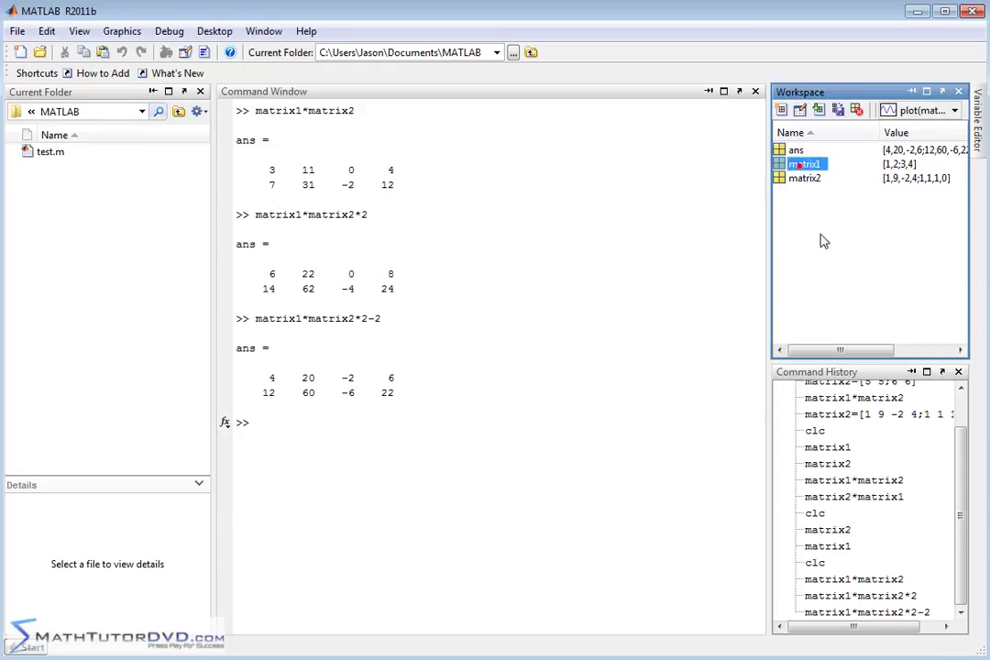
{"action": "double_click", "coordinate": [805, 165]}
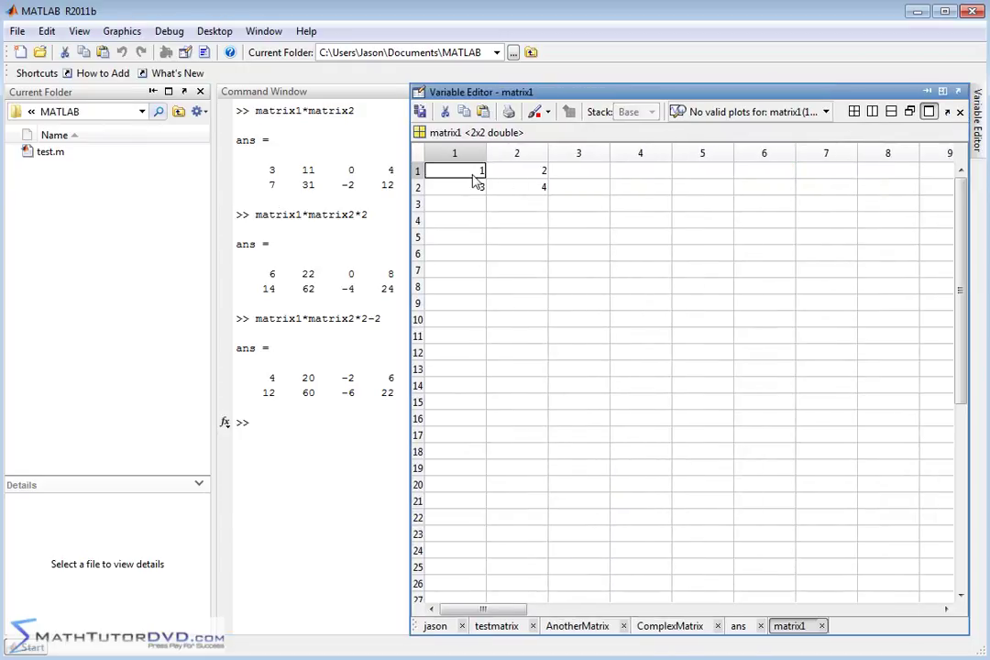
{"action": "left_click", "coordinate": [960, 112]}
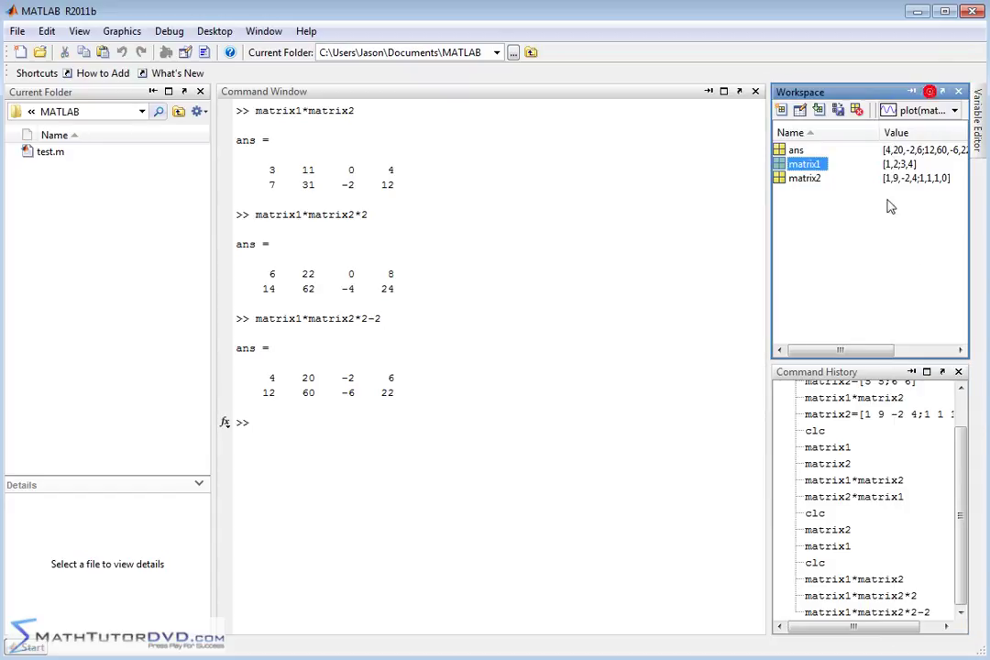
{"action": "double_click", "coordinate": [806, 178]}
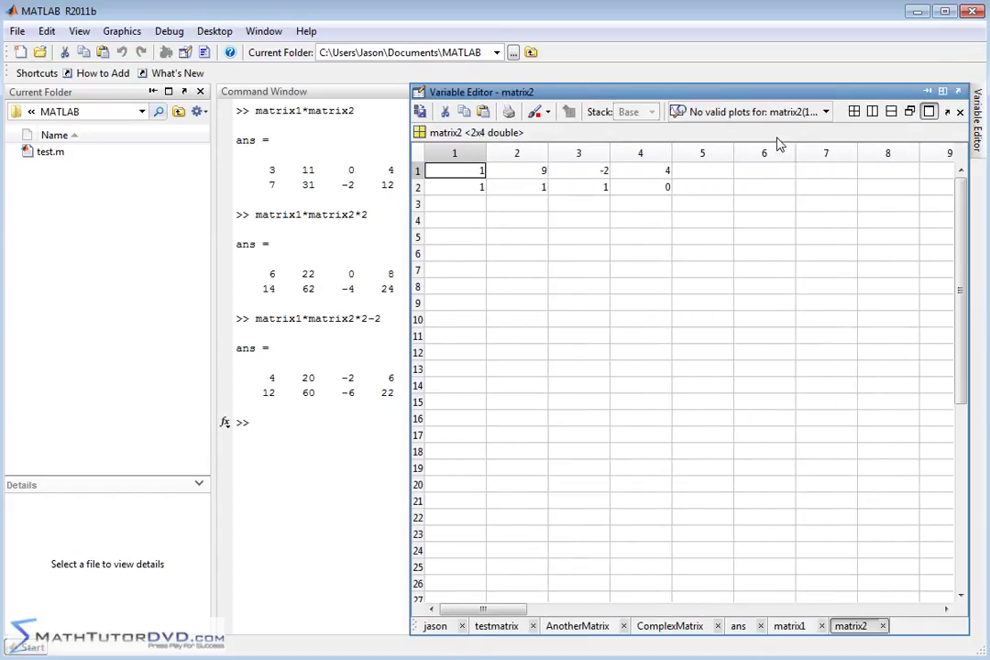
{"action": "left_click", "coordinate": [927, 92]}
{"action": "left_click", "coordinate": [283, 421]}
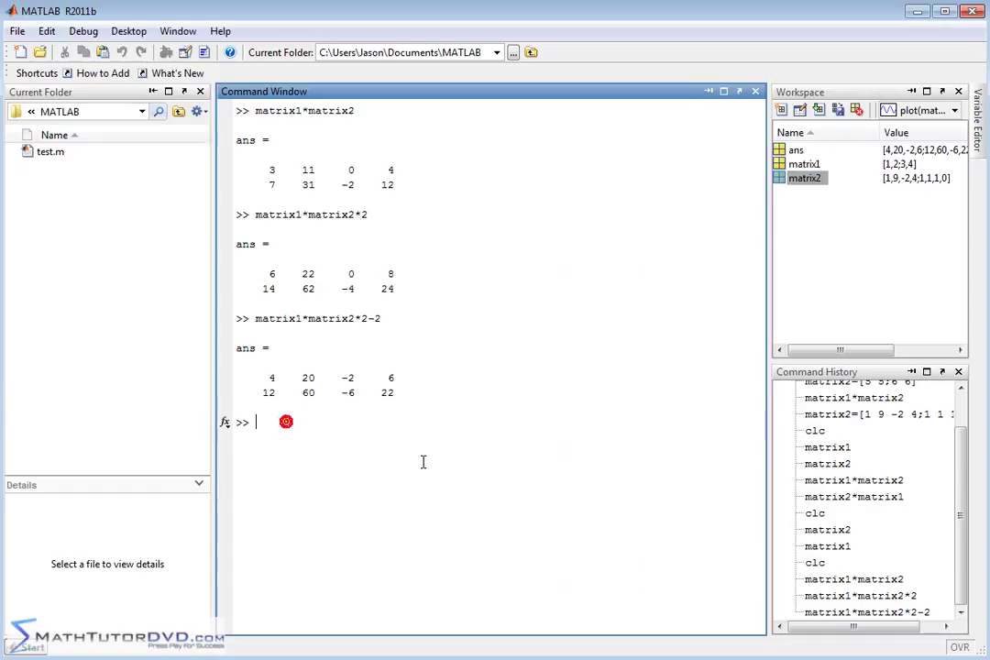